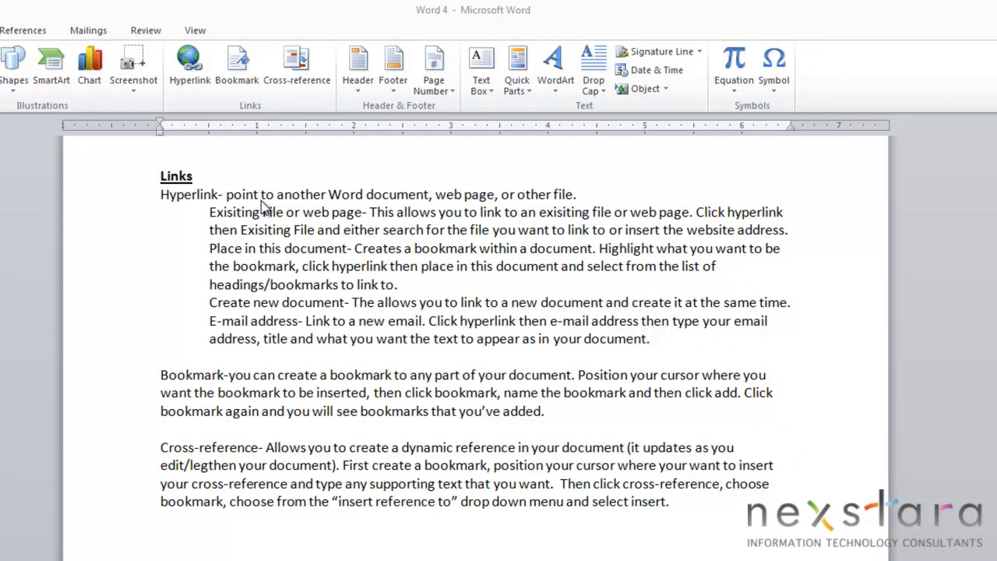
Step: Hyperlink the Links heading to Situation Analysis on the Desktop, then open that file through the link
double_click(177, 178)
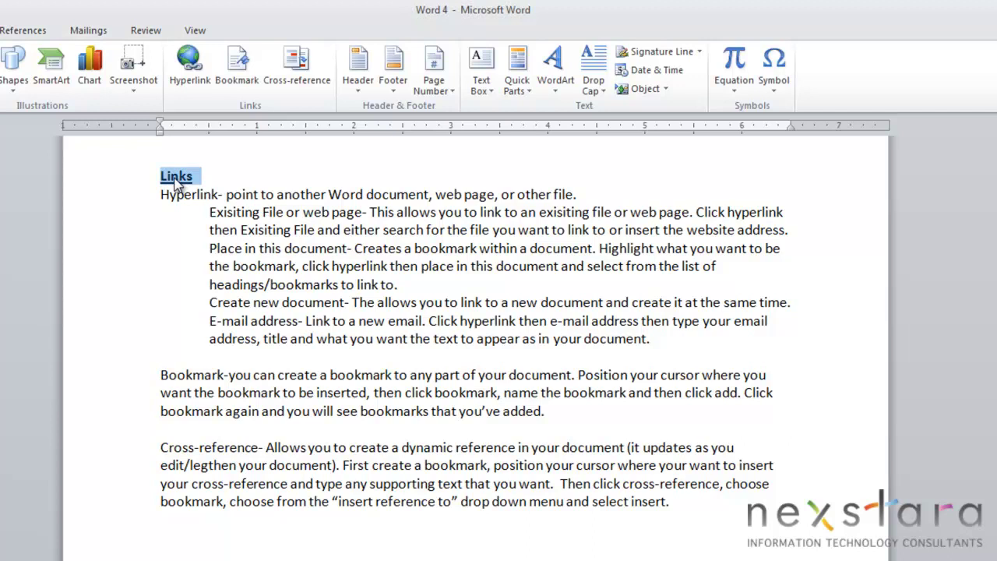
click(189, 69)
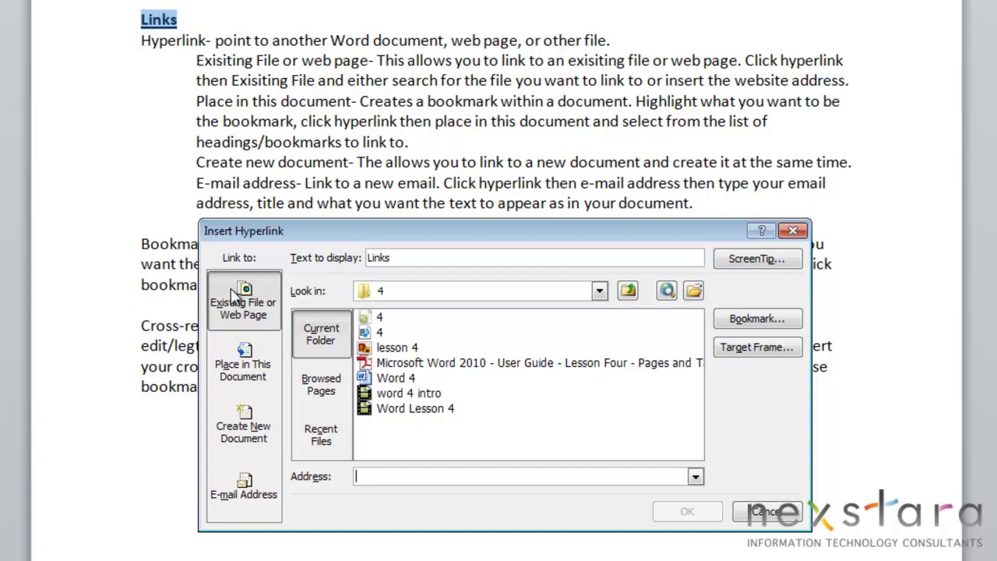
click(628, 291)
click(574, 427)
scroll(545, 413, down, 4)
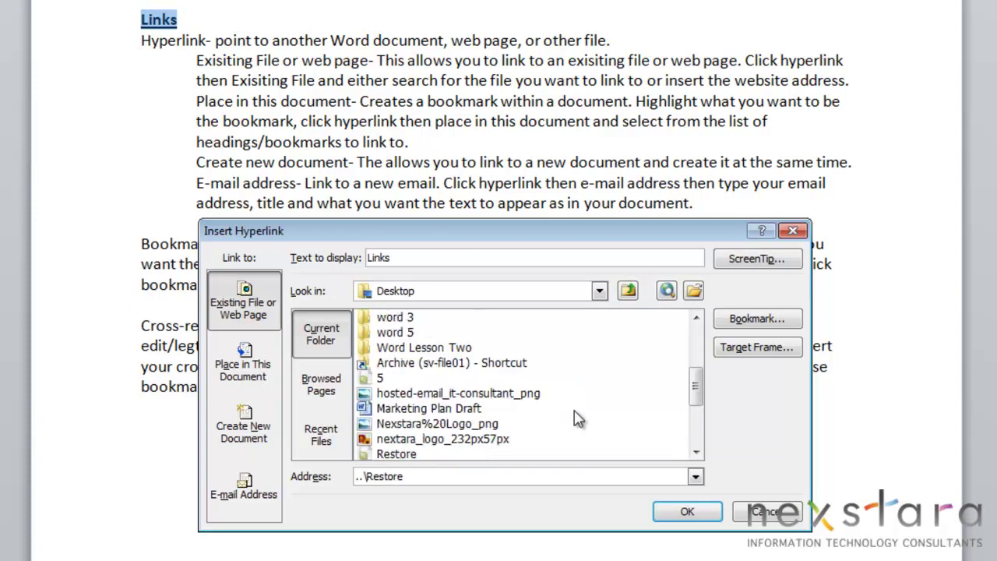
scroll(525, 397, down, 2)
click(440, 425)
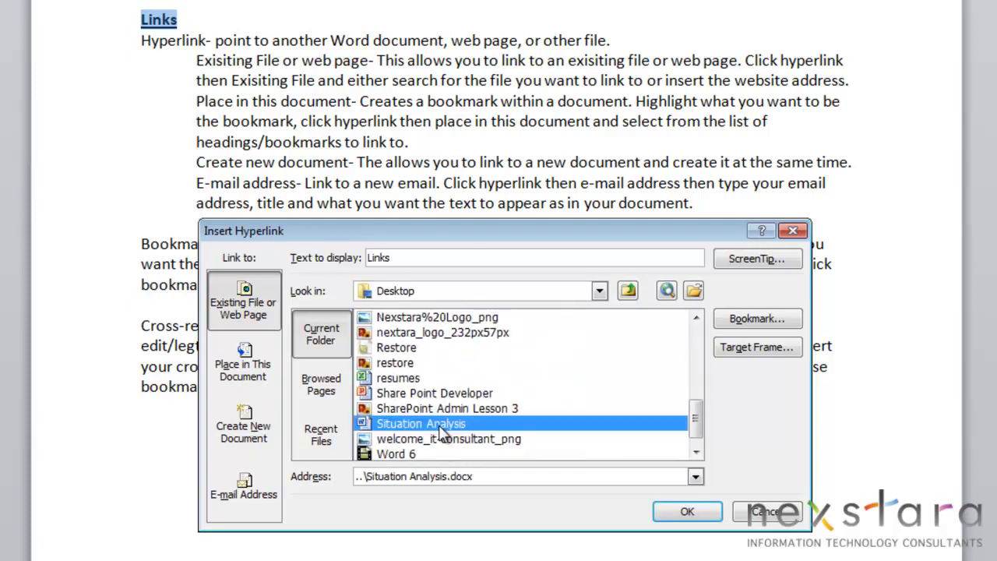
click(693, 512)
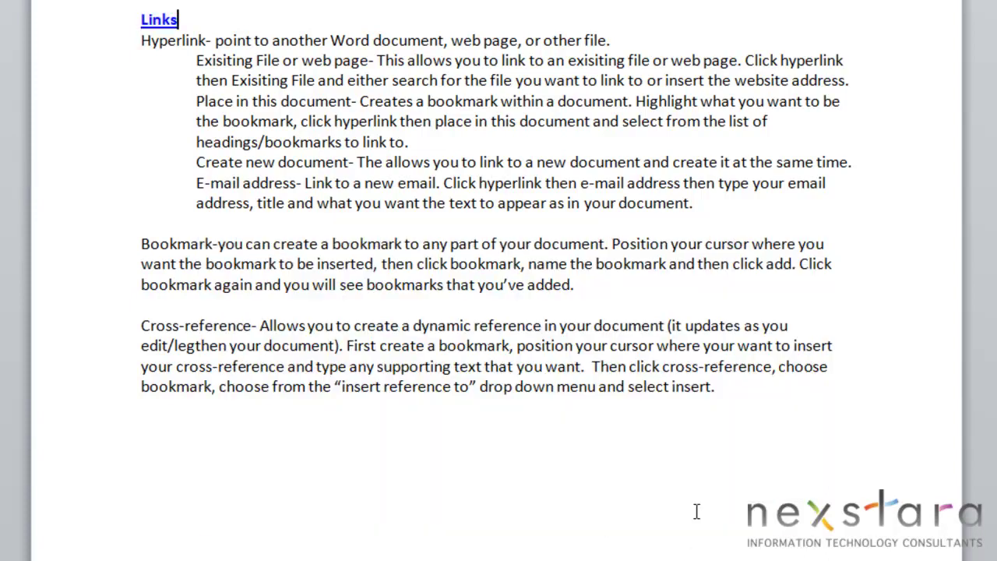
right_click(165, 21)
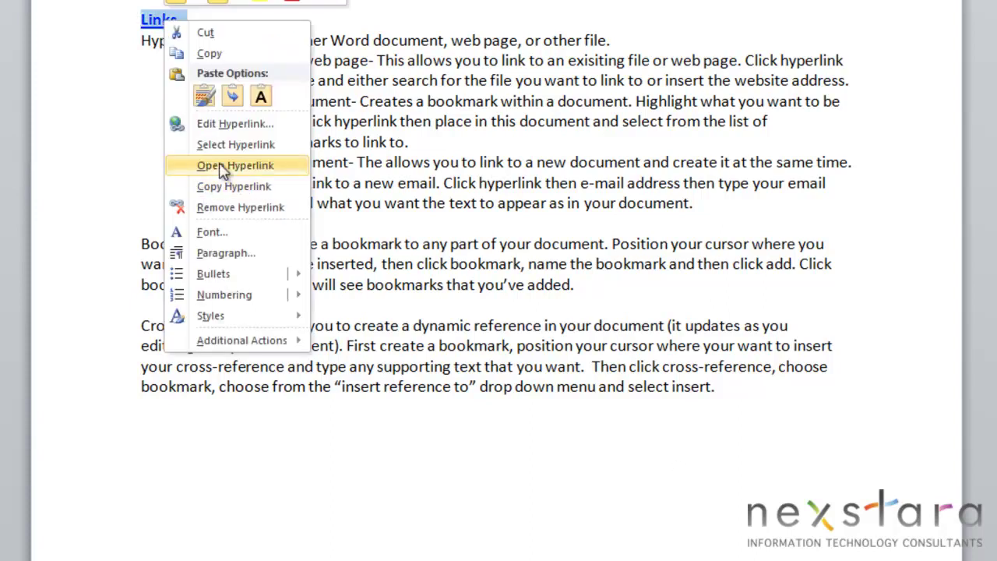
click(234, 165)
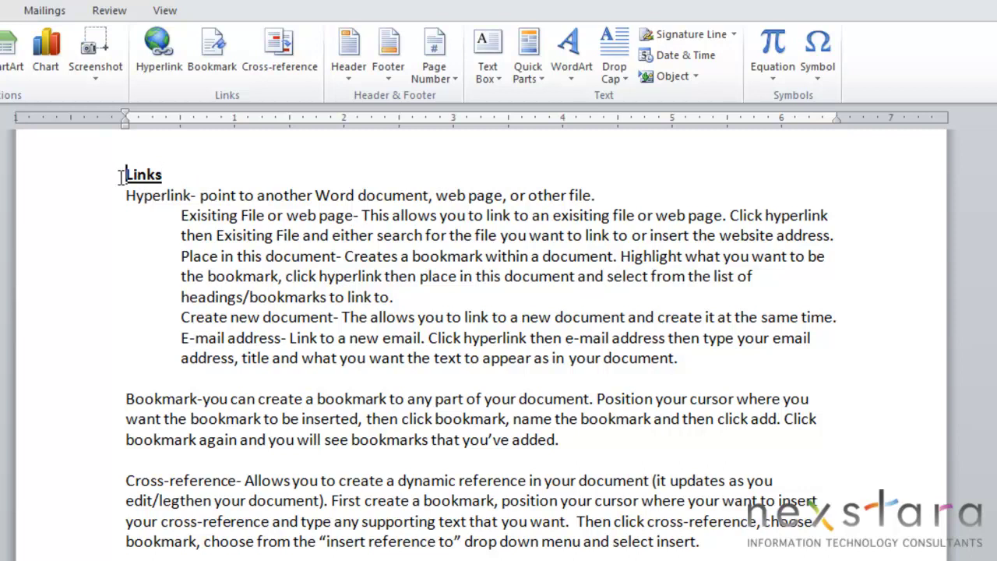
drag(123, 176, 196, 181)
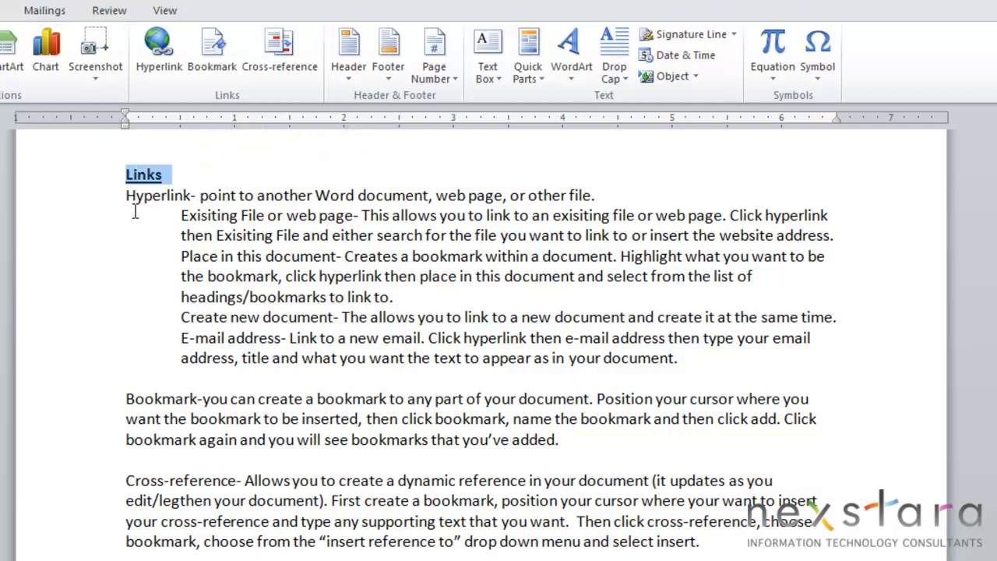
click(159, 45)
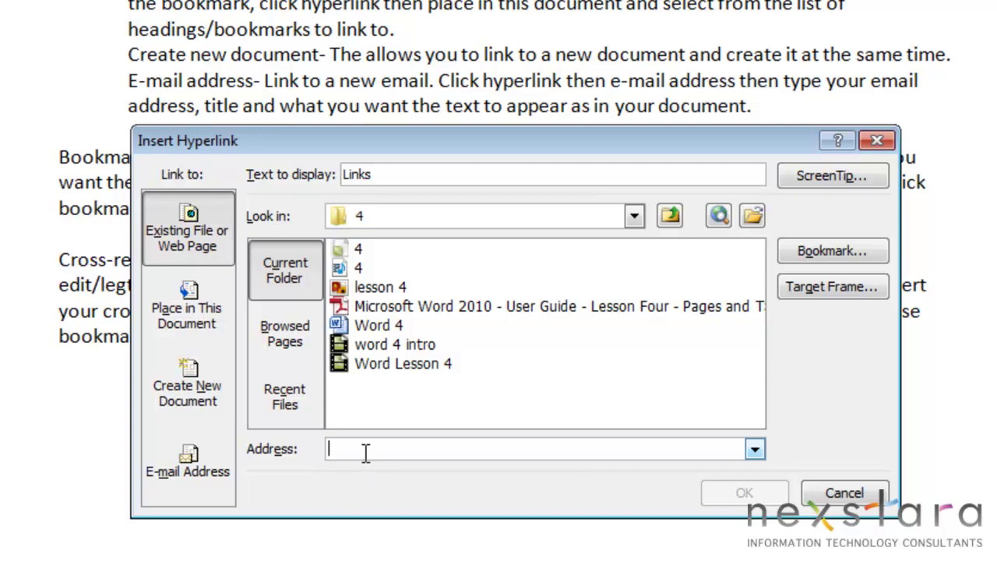
text(wwwd)
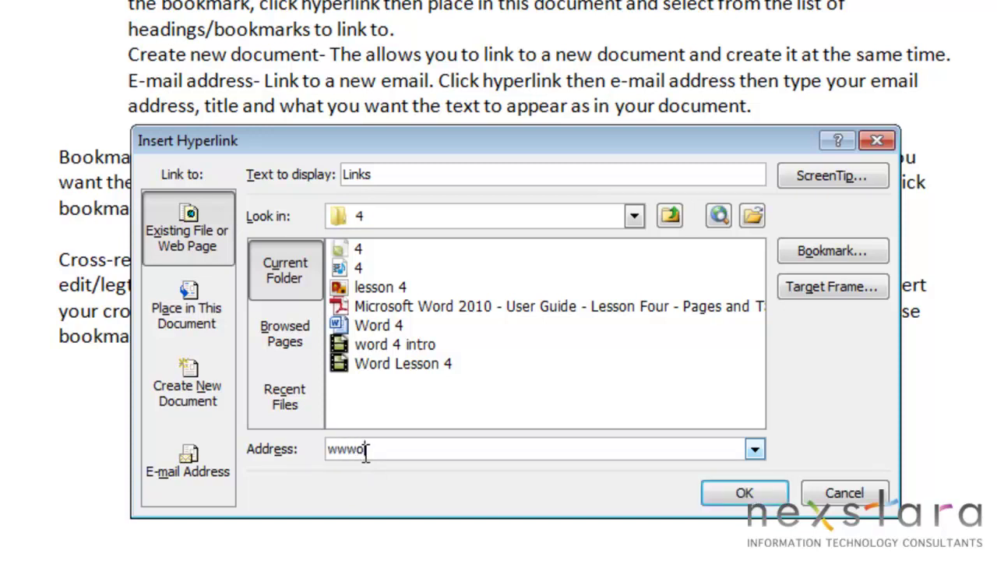
key(BackSpace)
text(.google.com/)
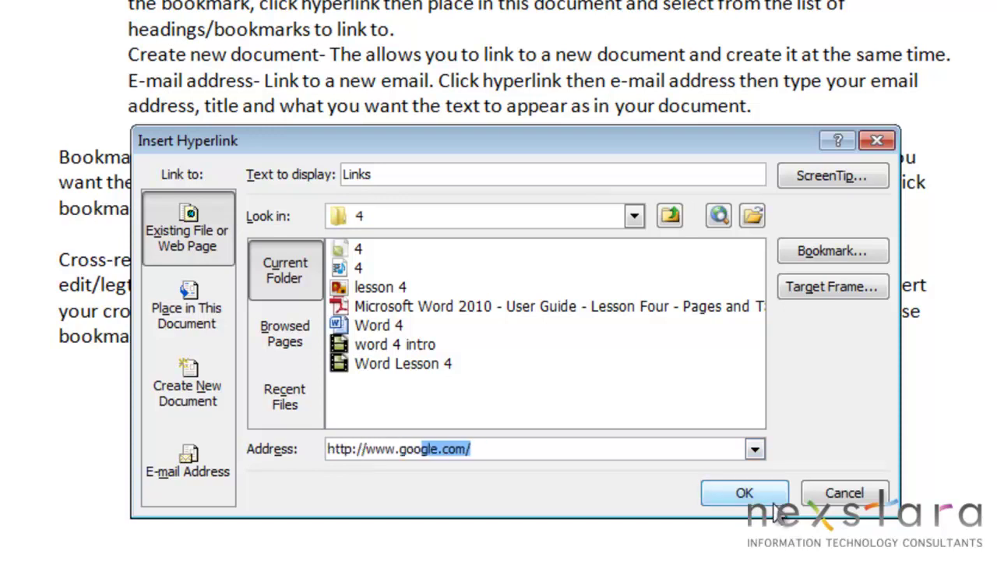
key(Return)
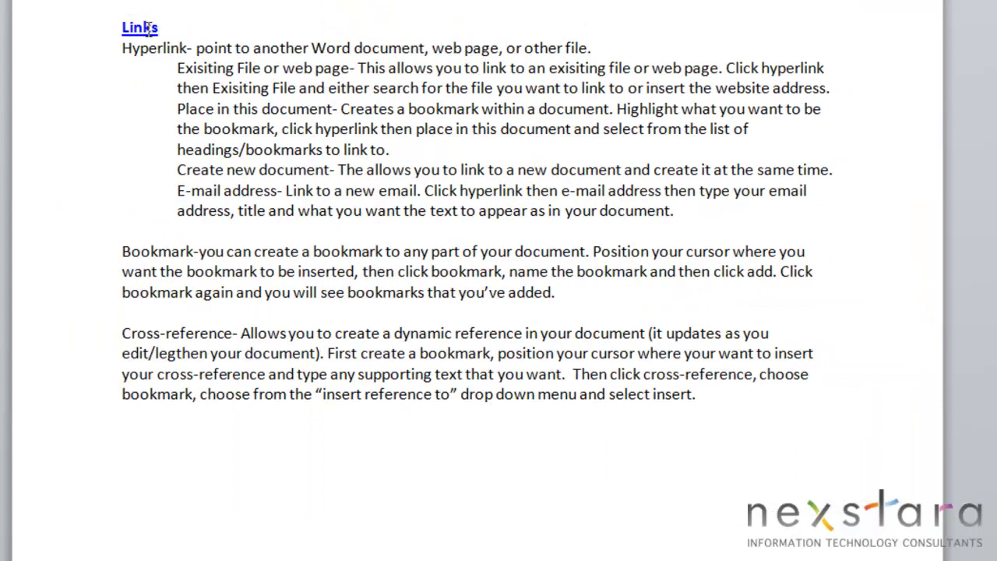
right_click(148, 28)
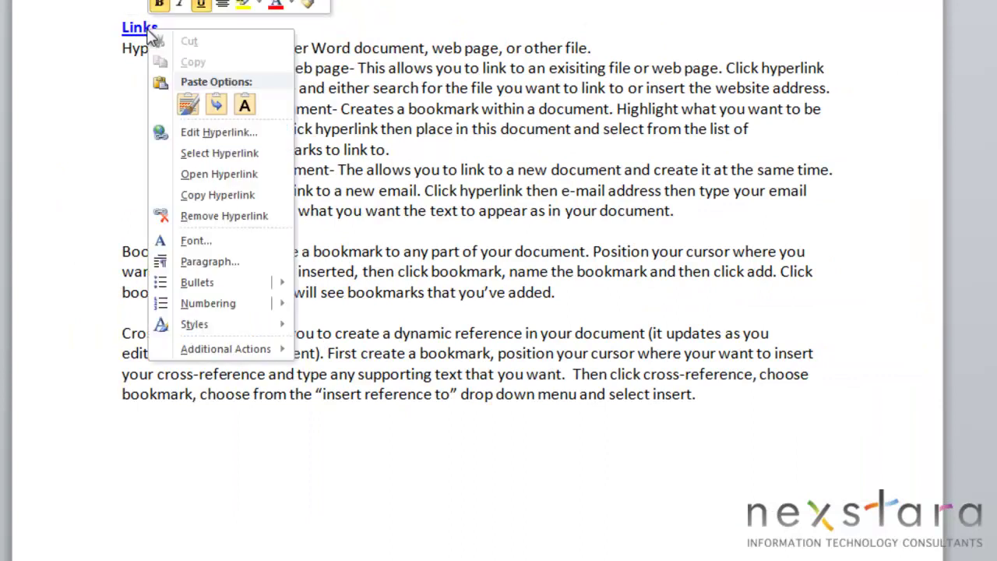
click(222, 175)
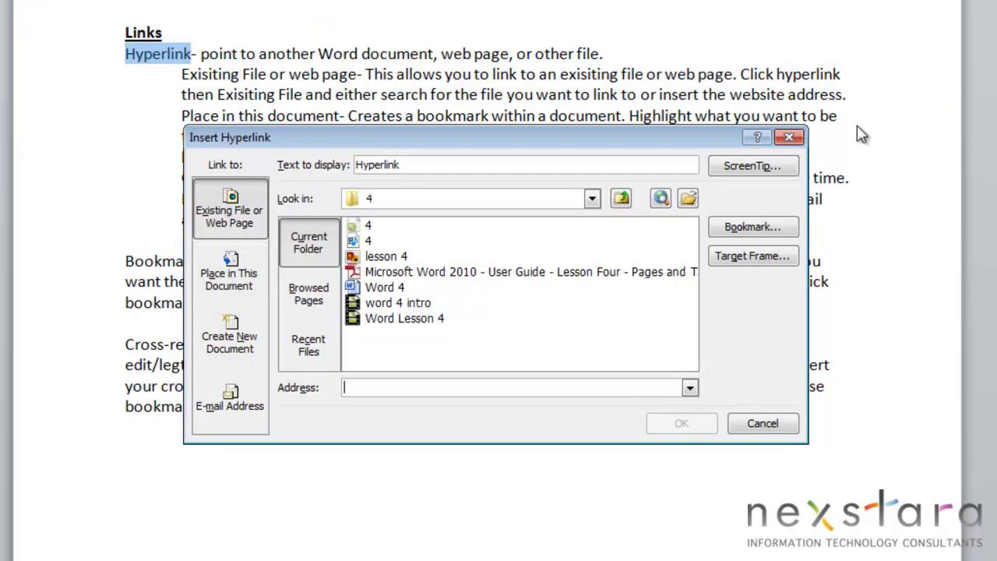
Step: Link the Hyperlink description line to Top of the Document and follow it there
click(789, 139)
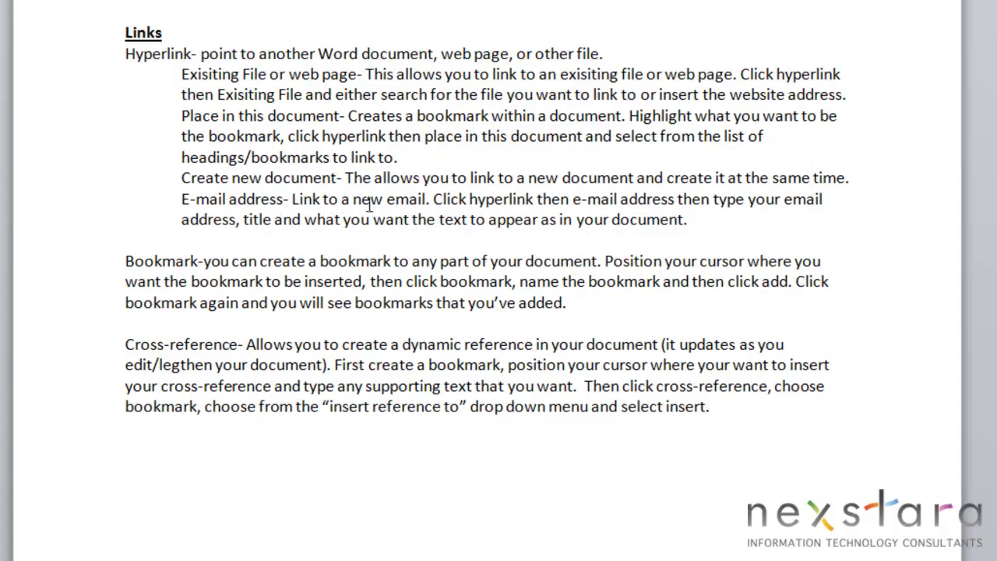
drag(125, 54, 607, 59)
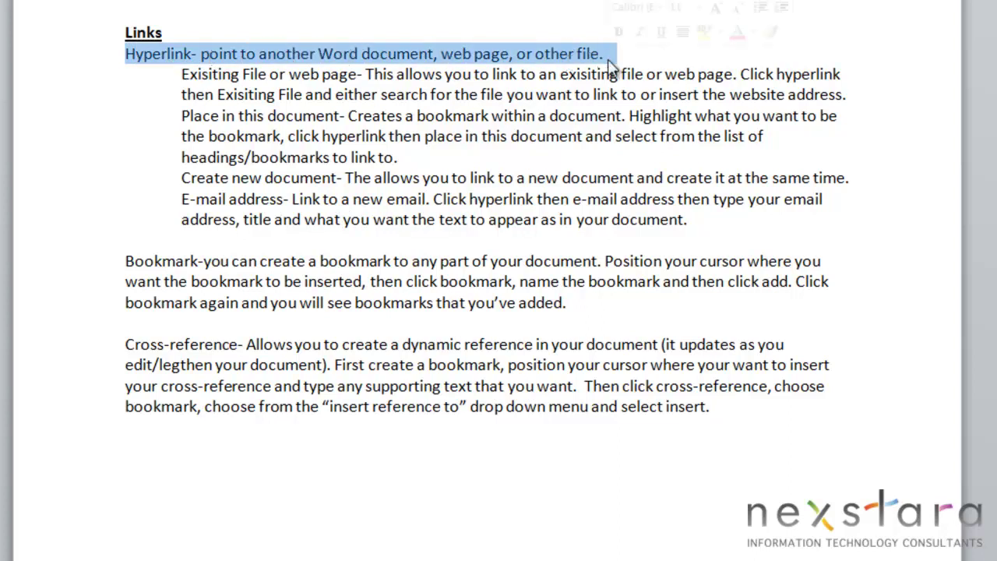
key(ctrl+k)
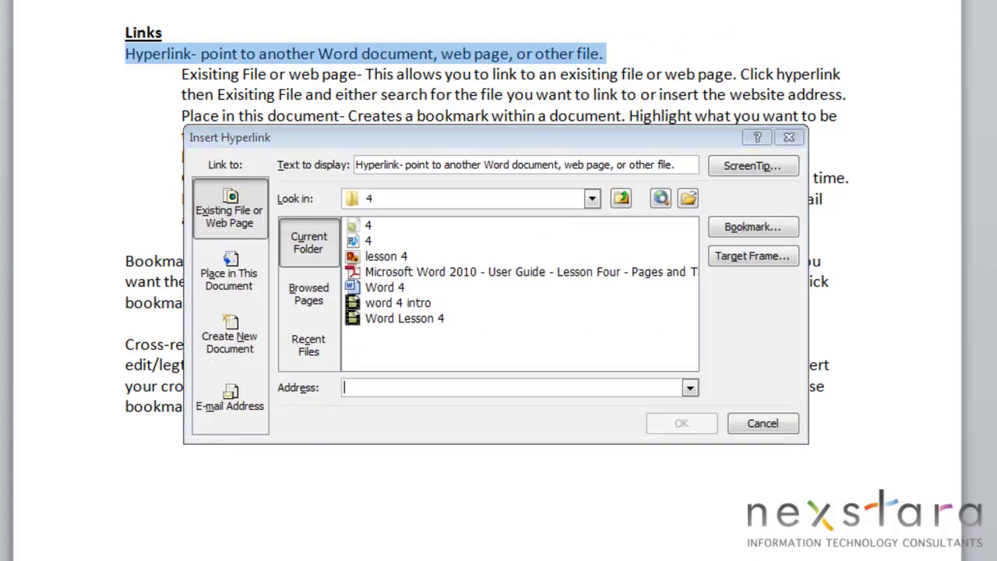
click(238, 372)
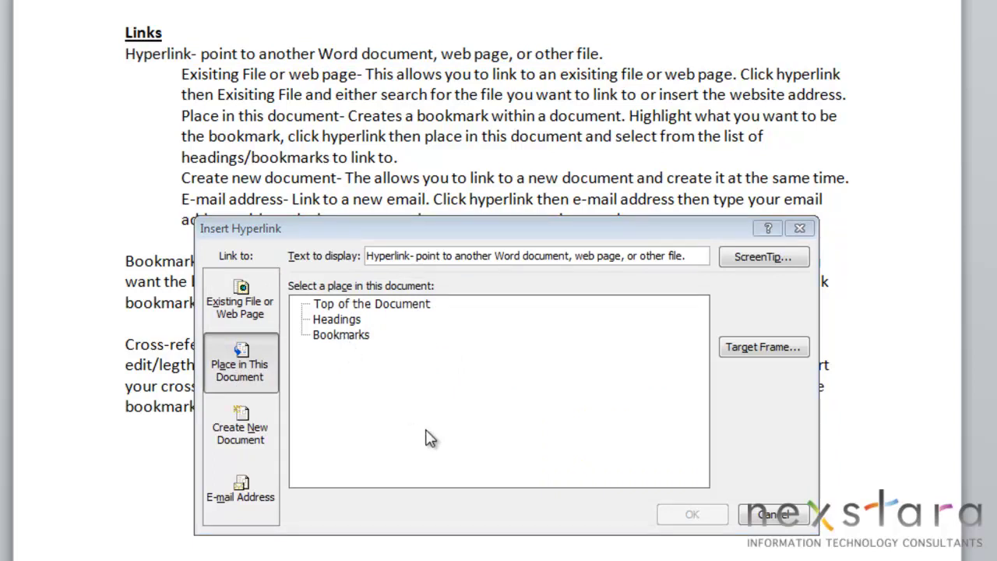
click(346, 324)
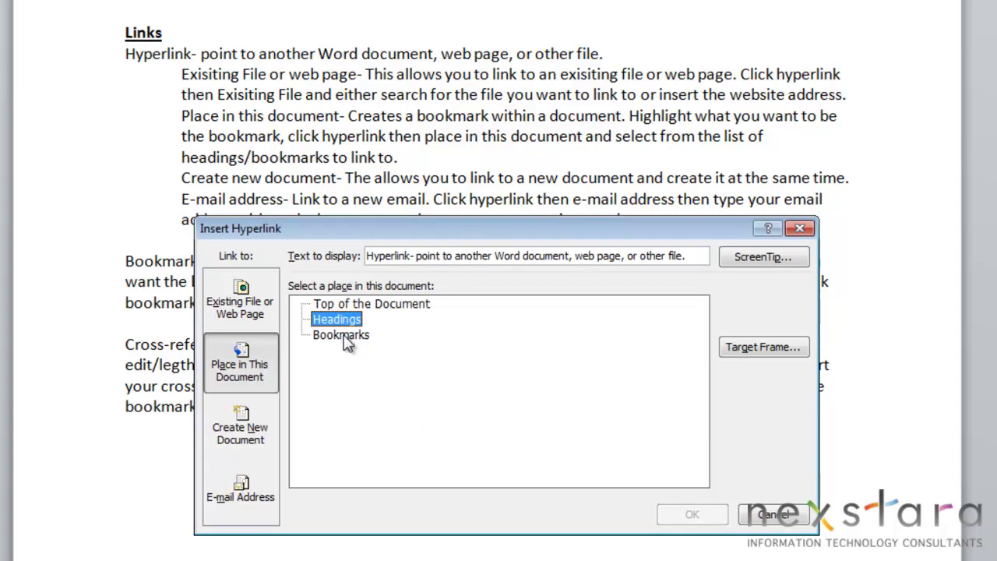
click(372, 305)
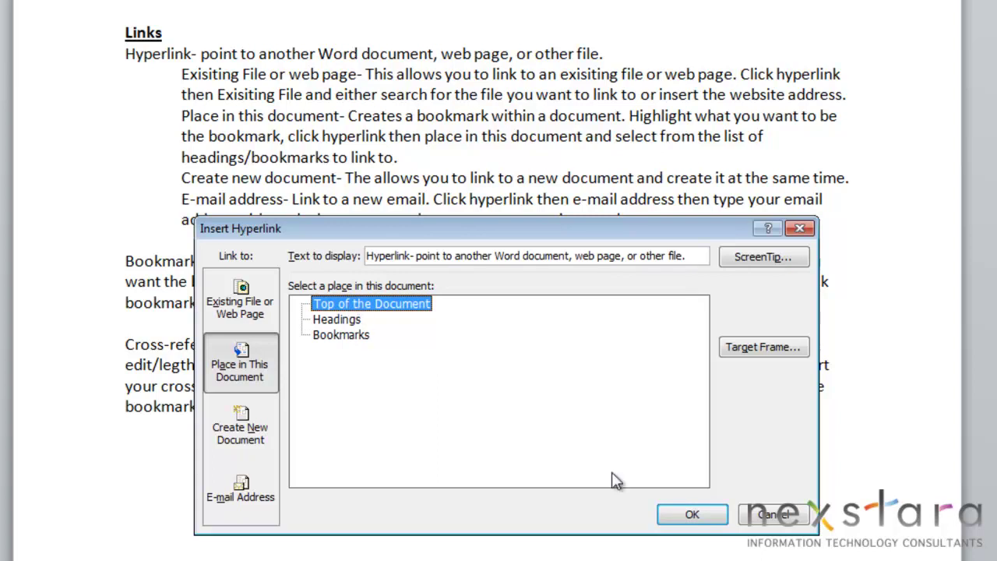
click(692, 516)
right_click(249, 56)
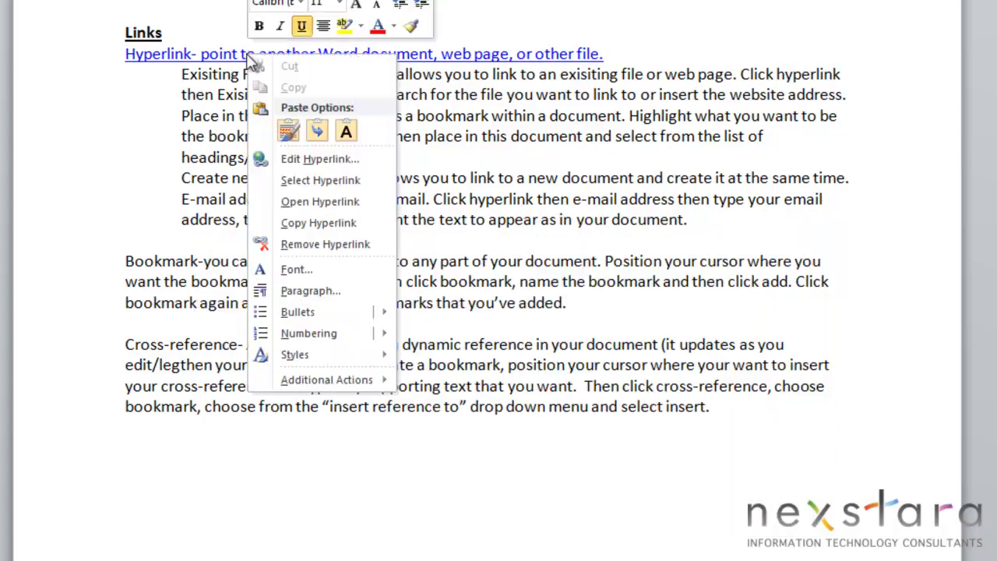
click(305, 204)
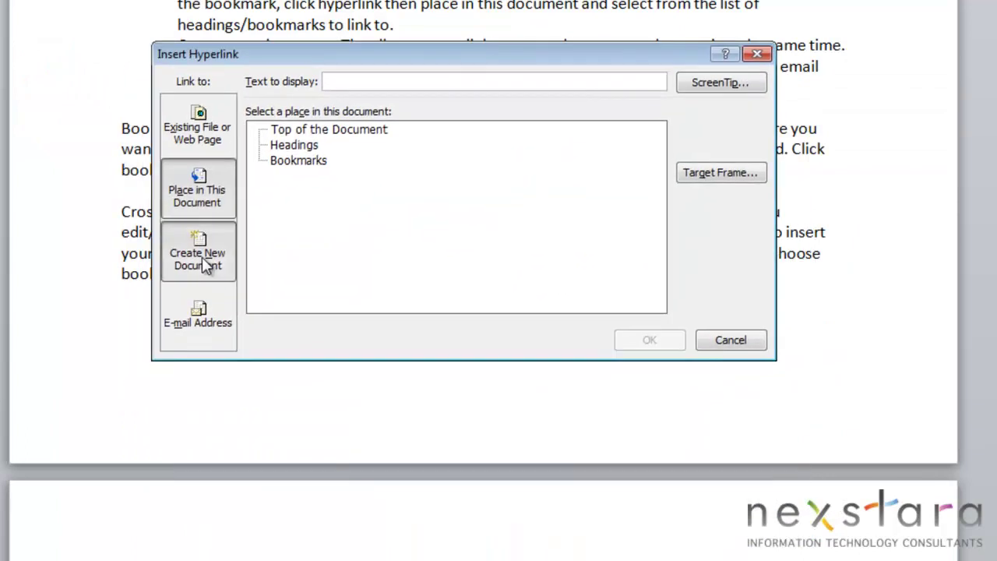
Step: Insert a link creating 'Nexstara Test Document' on the Desktop, set to edit later
click(204, 257)
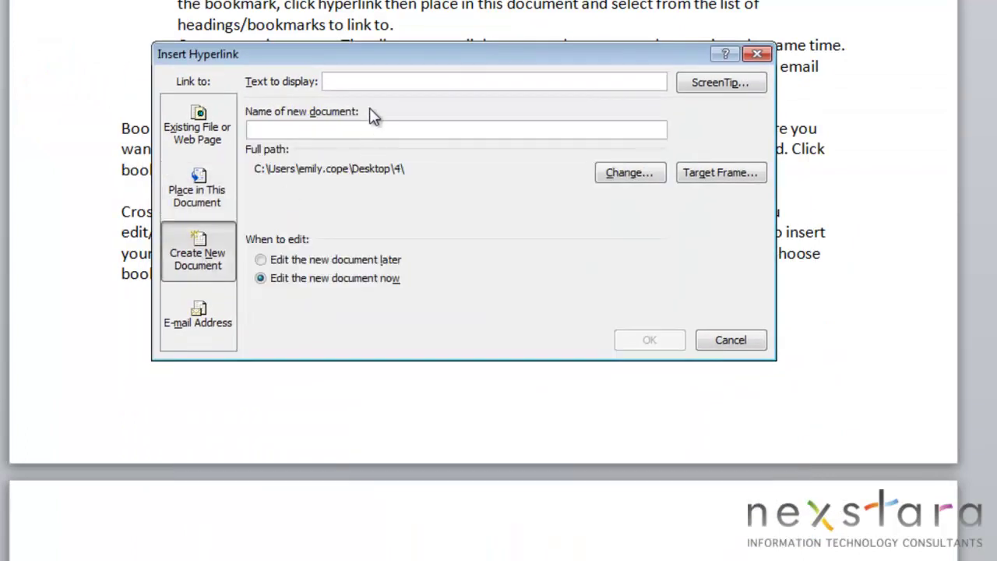
click(313, 129)
text(Nexstara Tes)
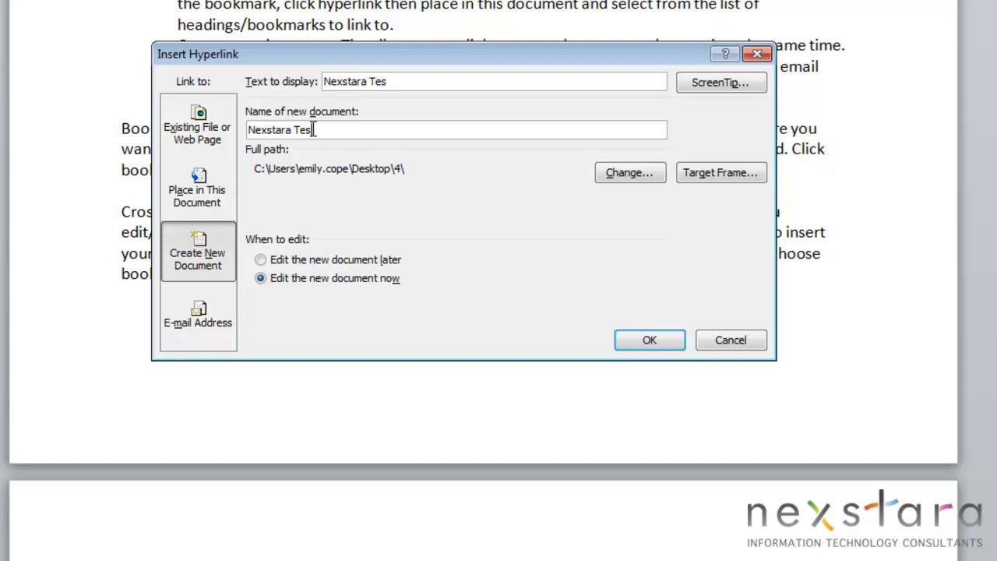
text(t Document)
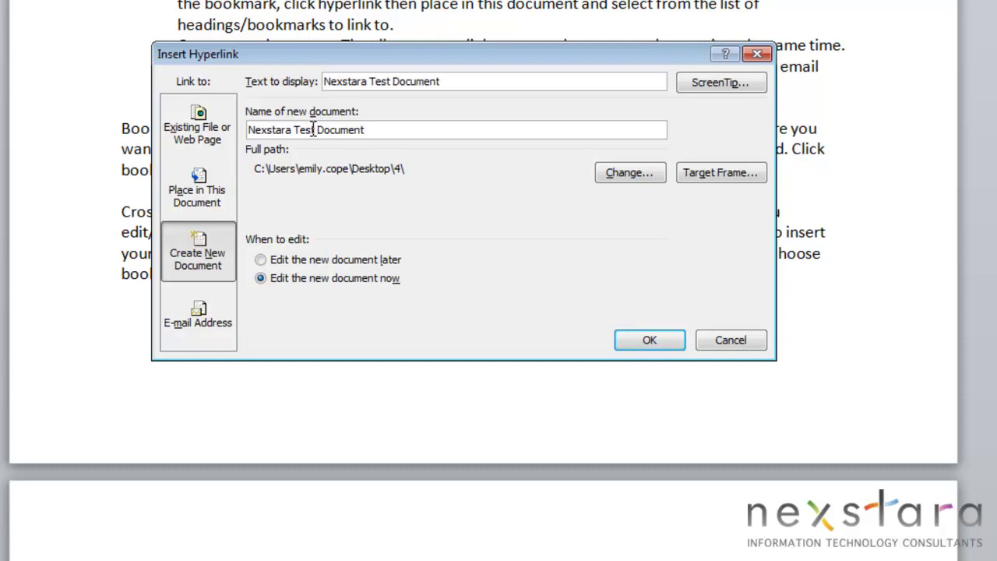
click(636, 173)
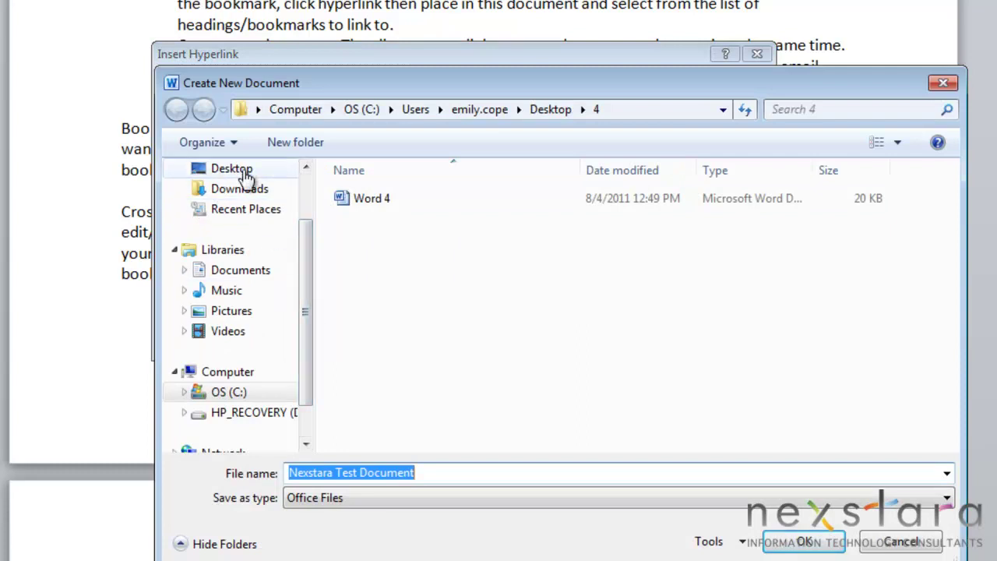
click(245, 175)
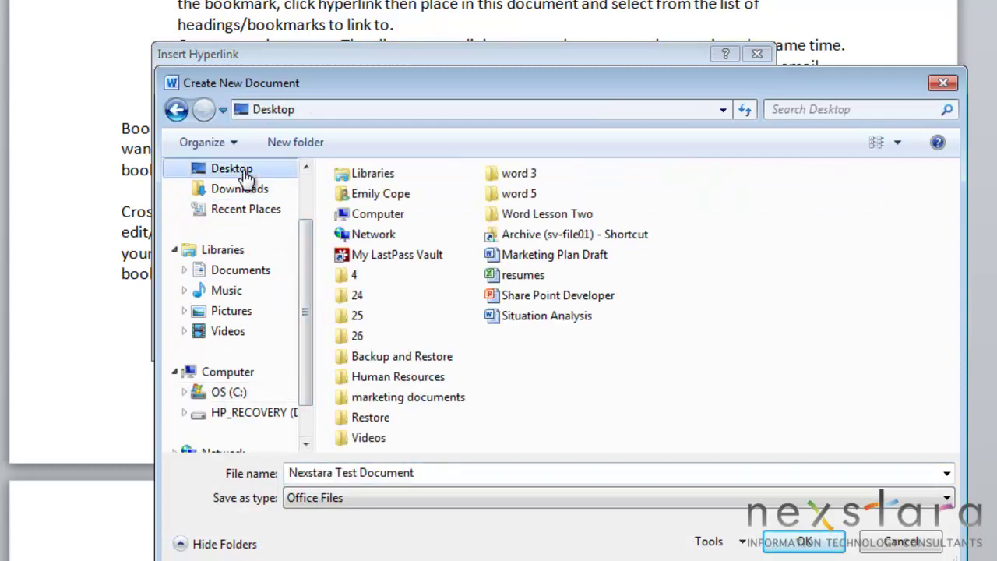
click(803, 542)
click(261, 260)
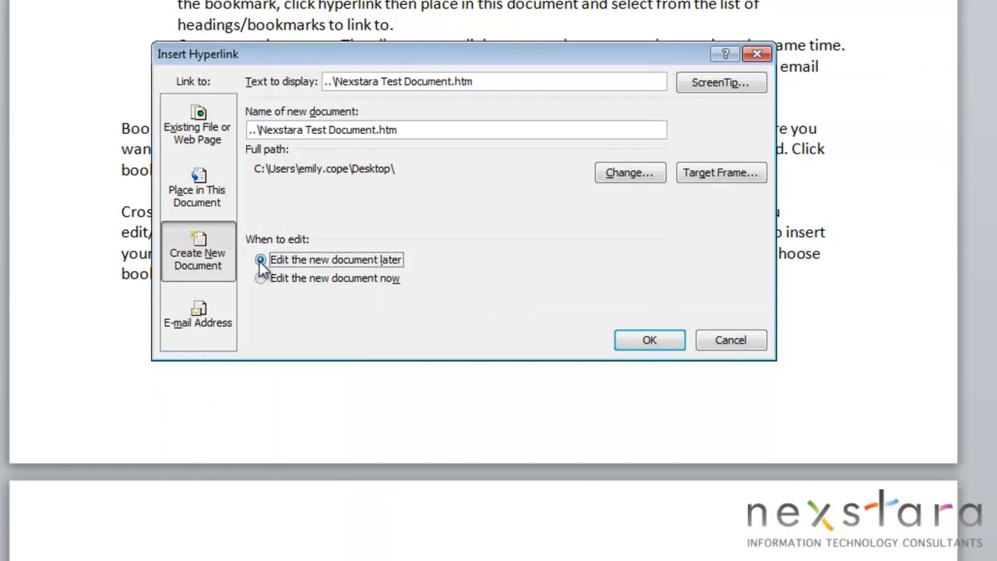
click(639, 344)
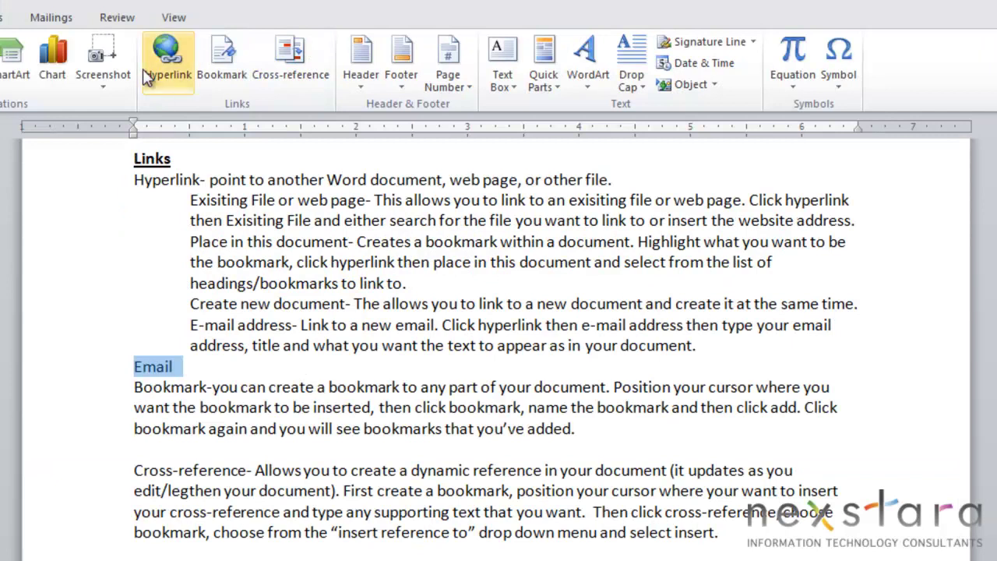
Step: Make Email a mail link to the author's e-mail address with subject 'Word Tutorial'
click(166, 51)
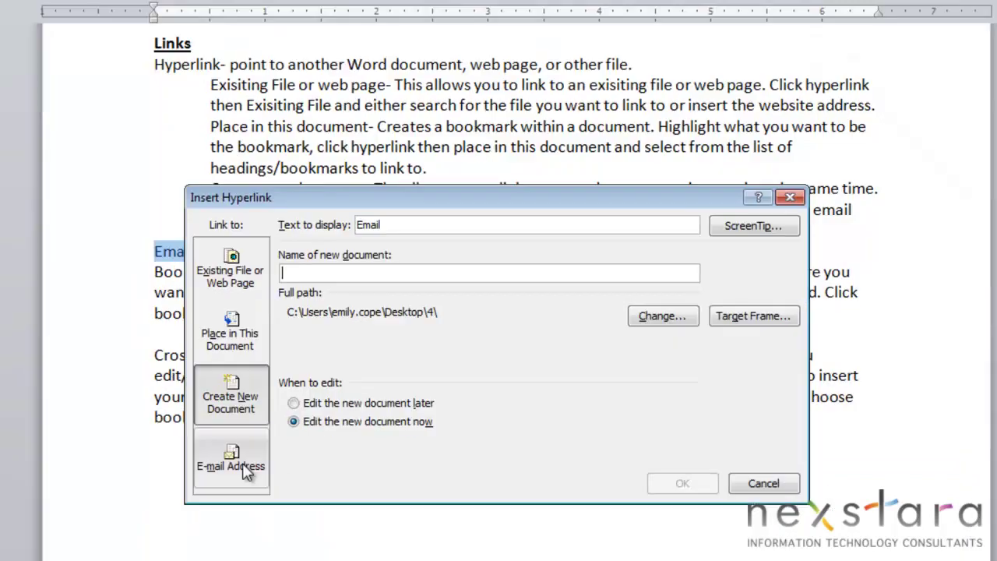
click(242, 462)
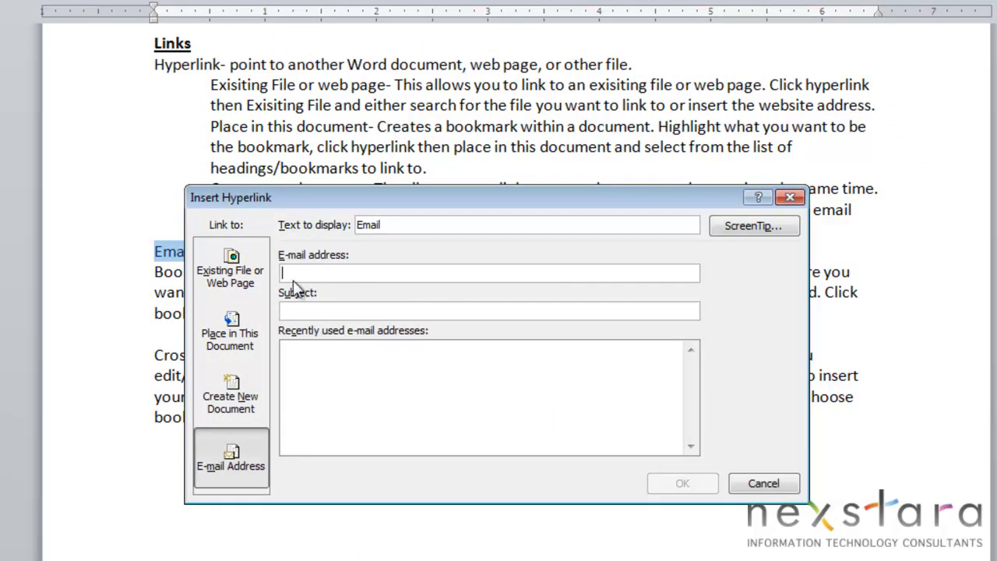
key(Tab)
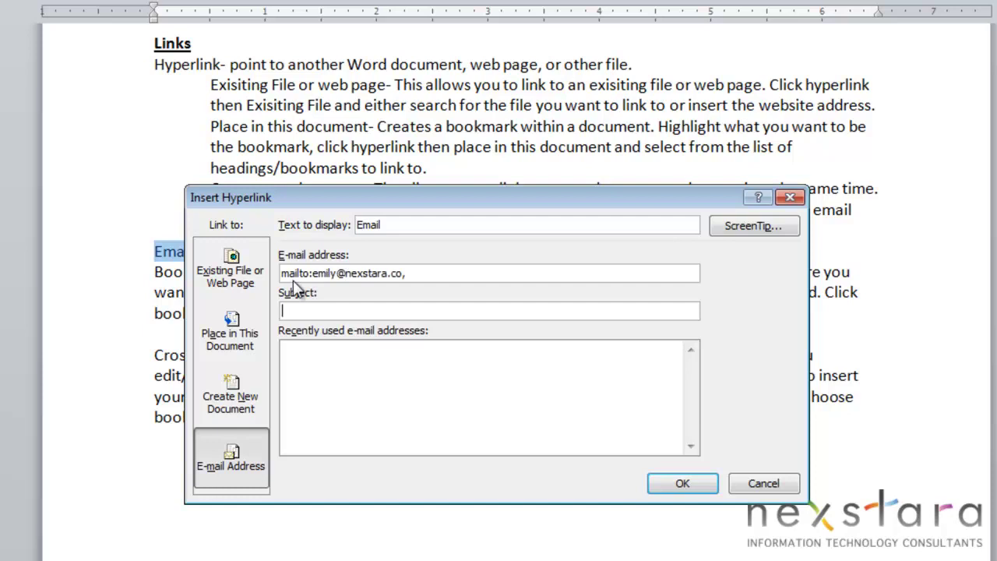
text(Word Tutorial)
click(684, 484)
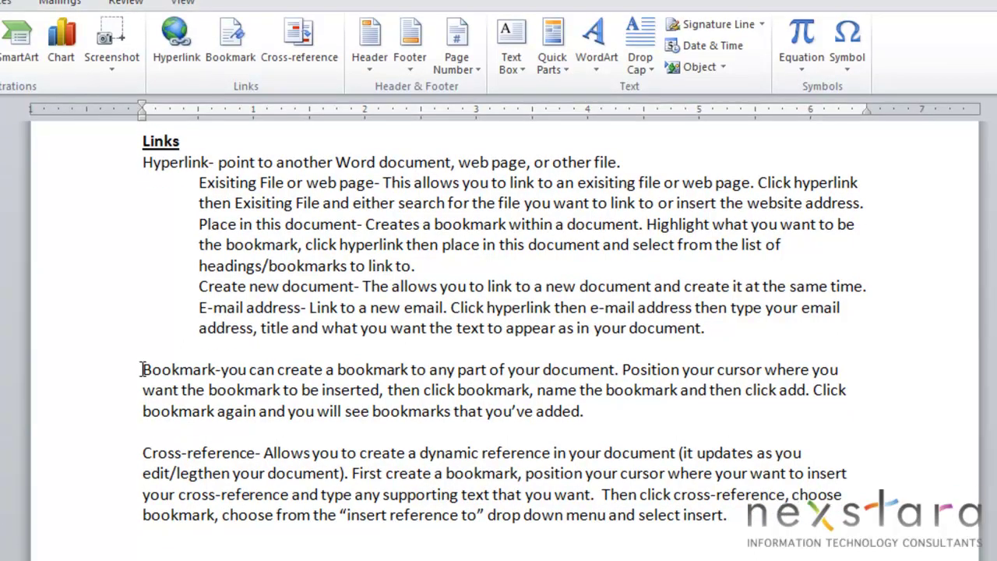
Step: Add a bookmark named Test at the start of the Bookmark paragraph and confirm it's listed
click(143, 369)
click(230, 39)
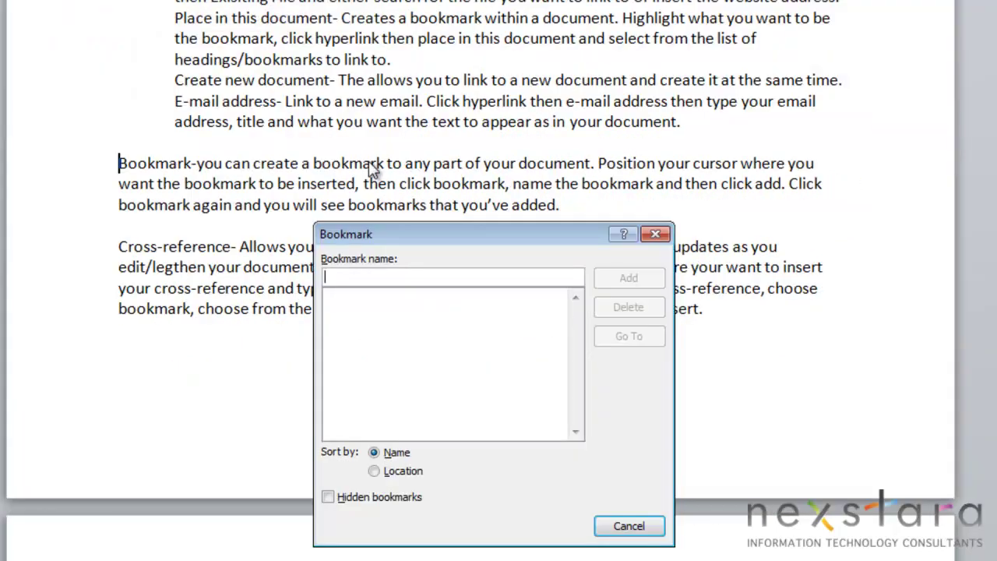
text(Test)
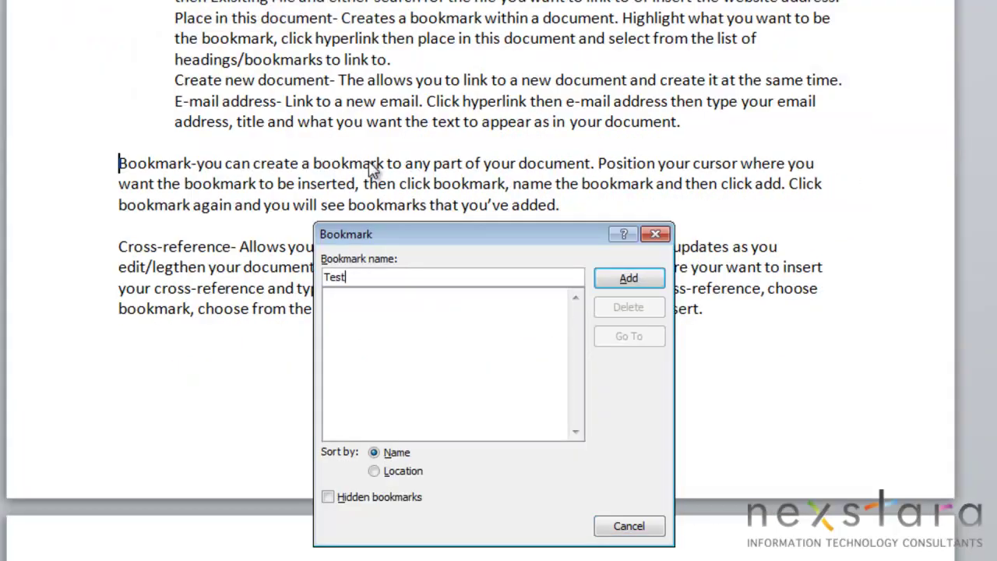
click(630, 279)
key(ctrl+shift+F5)
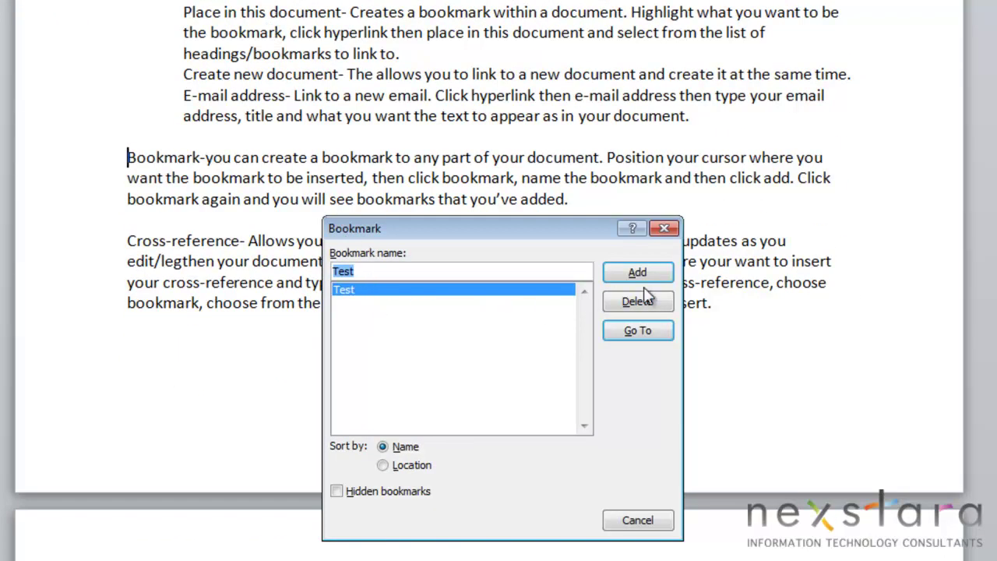
click(664, 228)
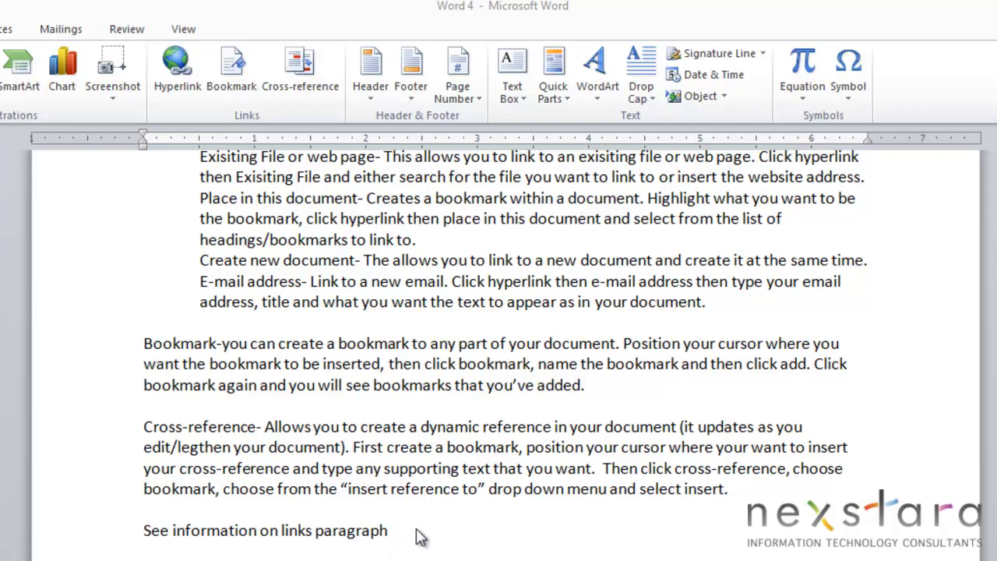
click(409, 536)
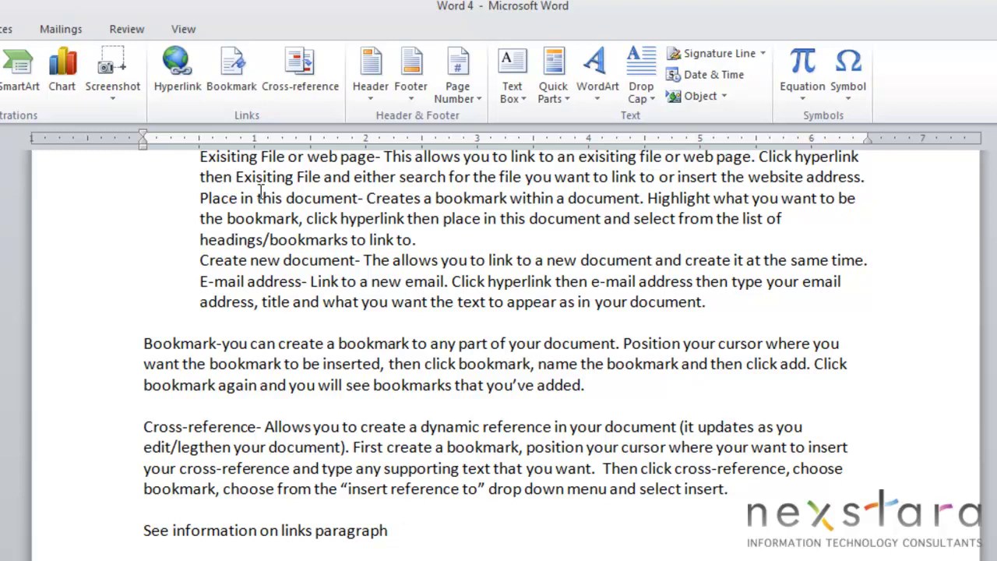
Step: Insert a cross-reference to the Test bookmark's paragraph number at the end of the line
click(301, 81)
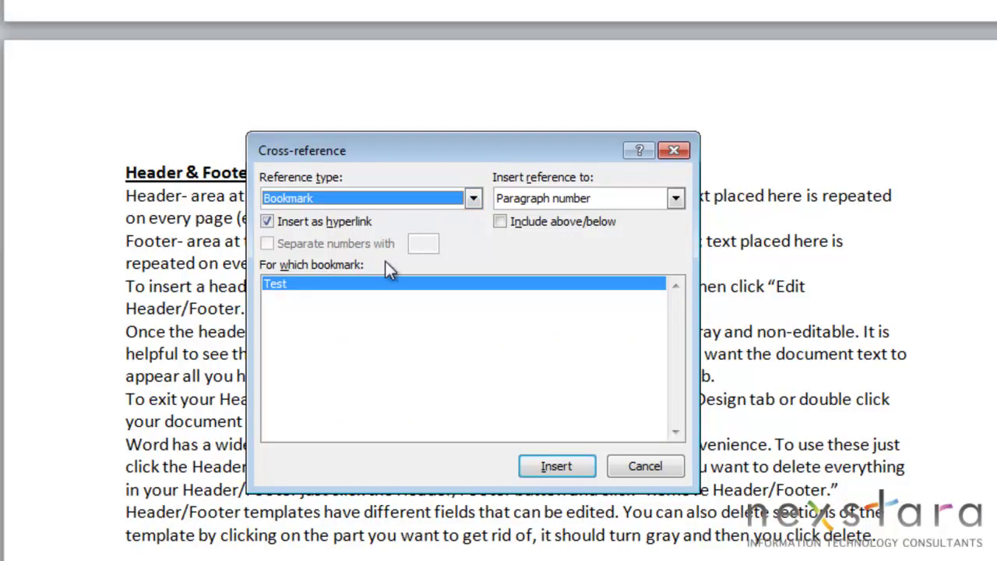
click(280, 285)
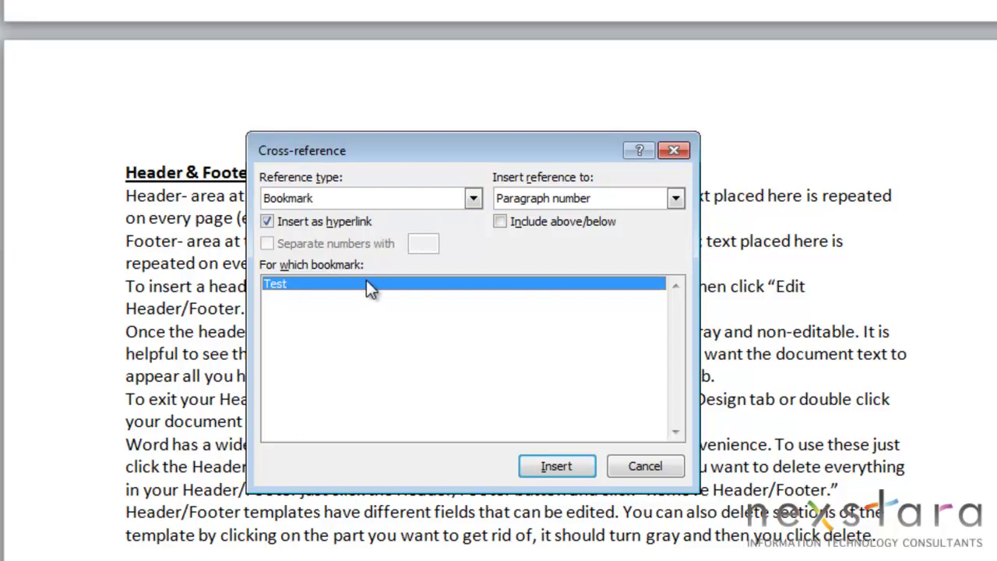
click(676, 198)
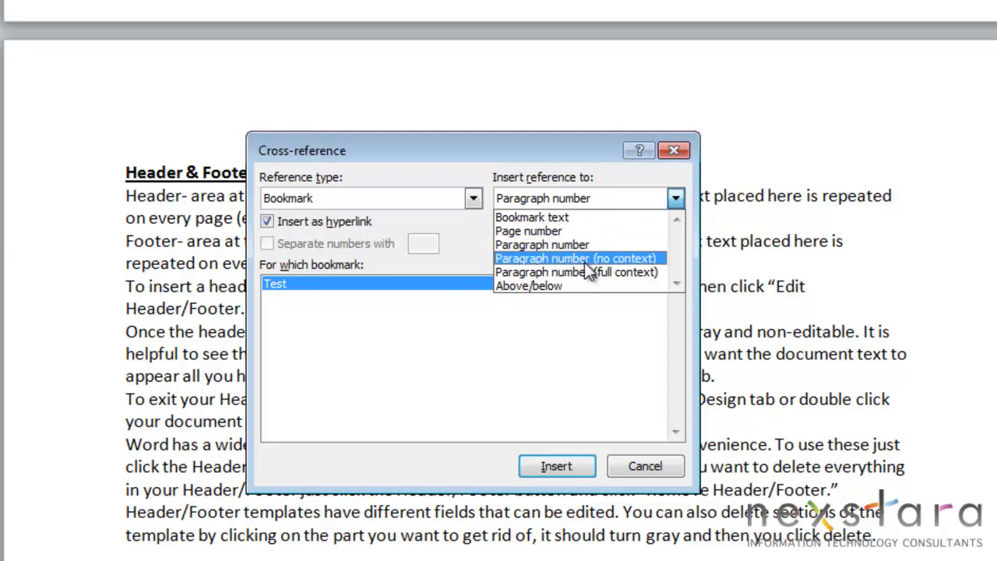
click(540, 246)
click(553, 465)
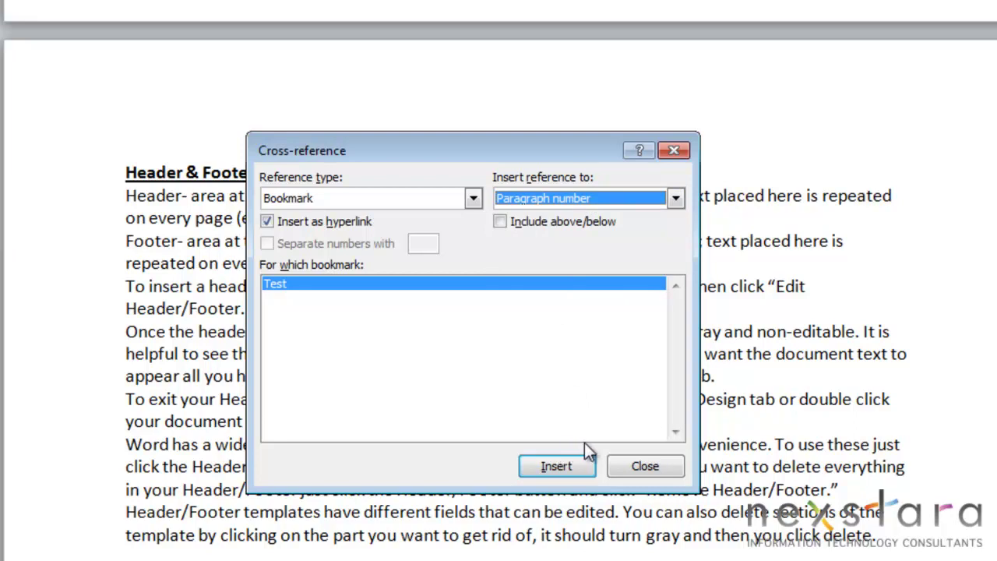
click(644, 466)
scroll(423, 85, up, 3)
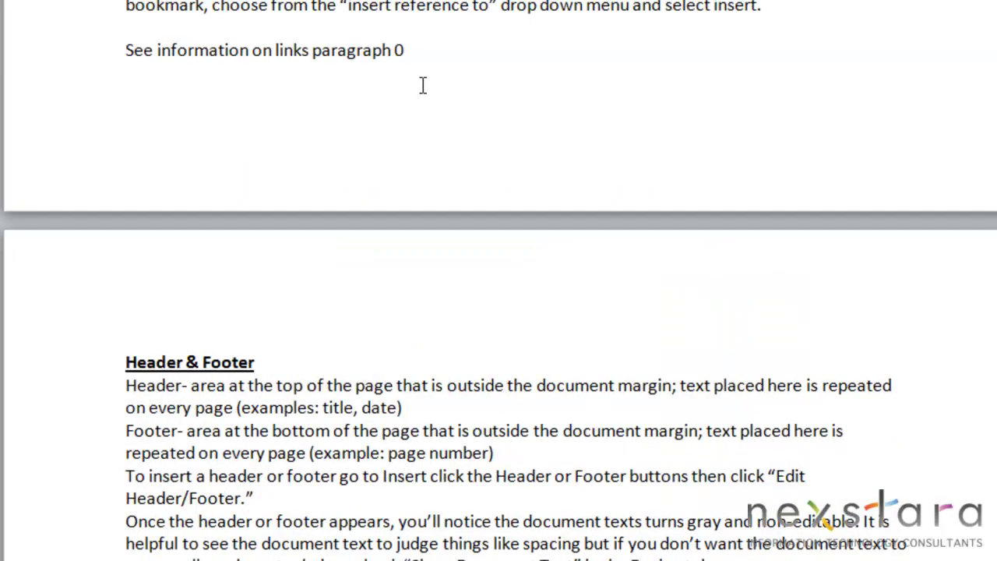